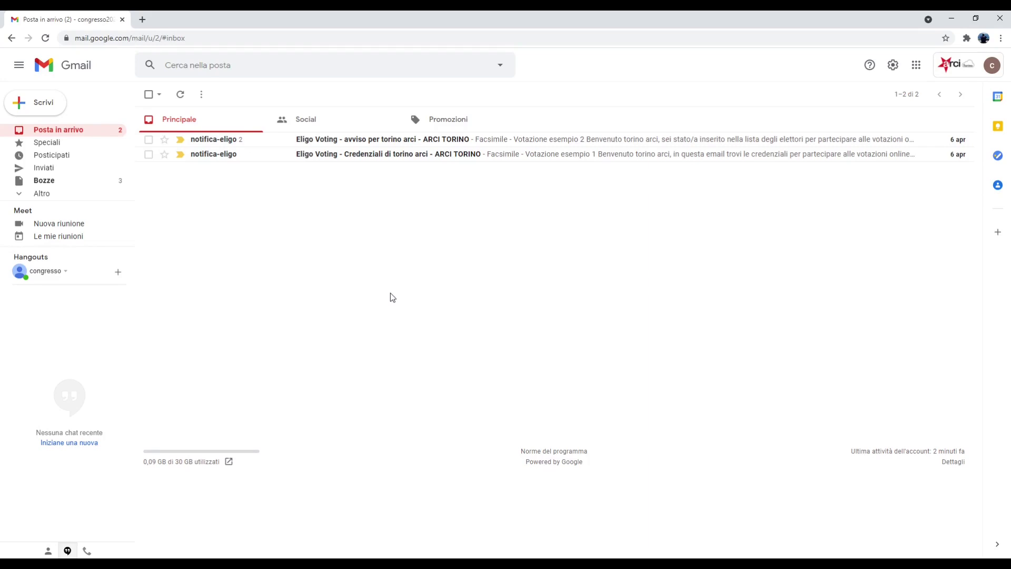
Read the 'Credenziali di torino arci' email's username and password, then go back to the inbox
{"action": "left_click", "coordinate": [433, 162]}
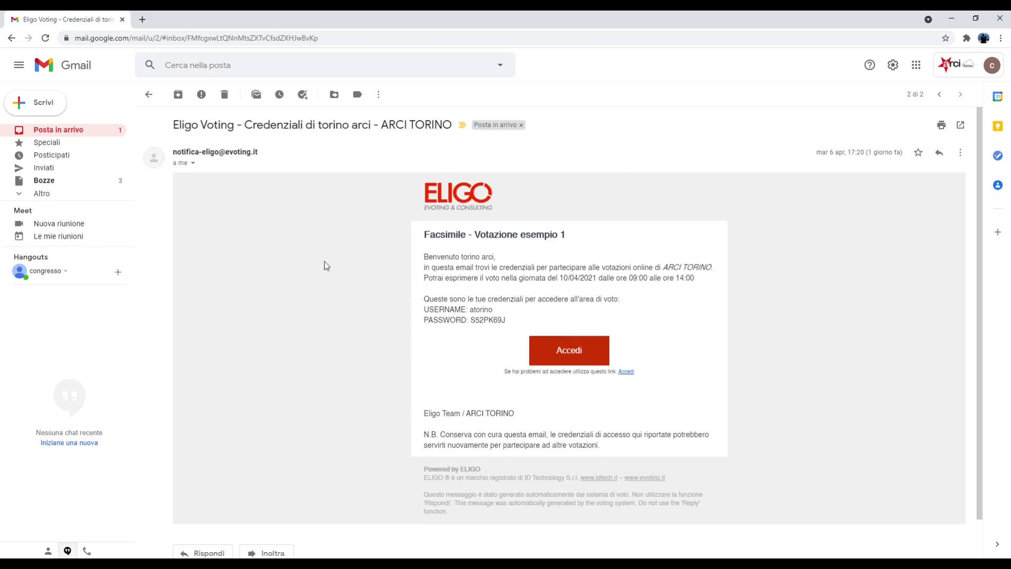
{"action": "double_click", "coordinate": [260, 126]}
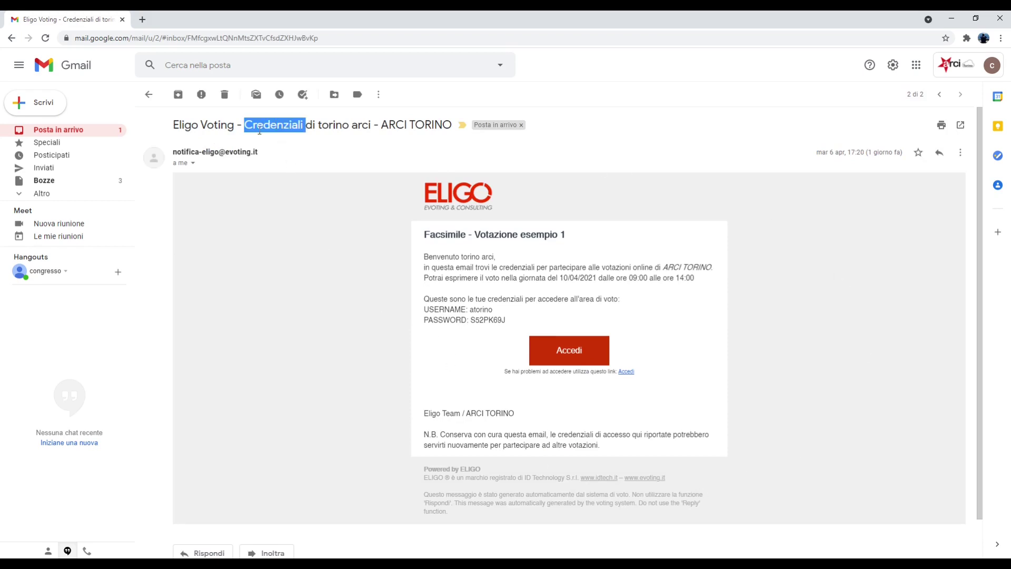
{"action": "left_click", "coordinate": [335, 264]}
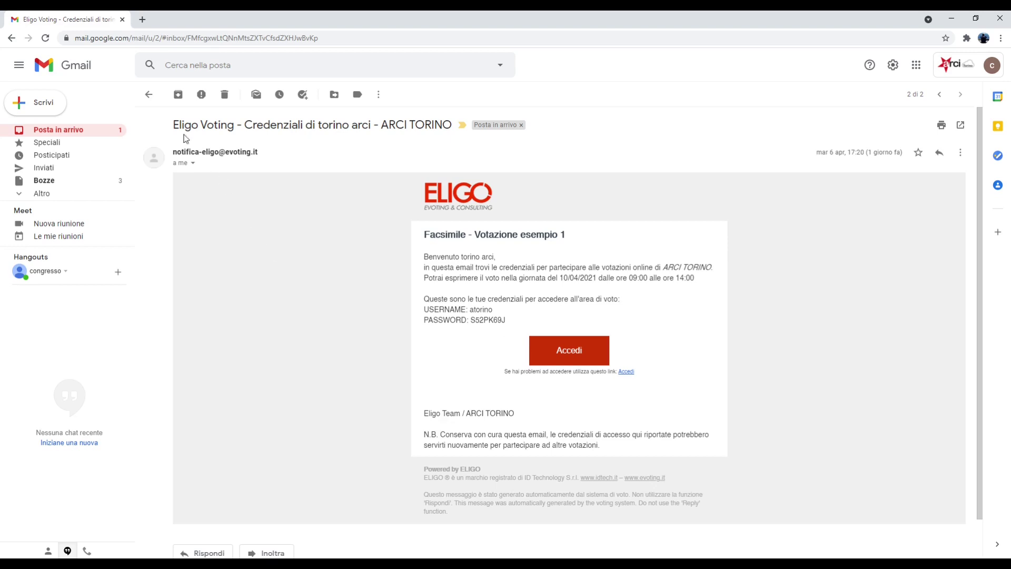
{"action": "left_click", "coordinate": [149, 94]}
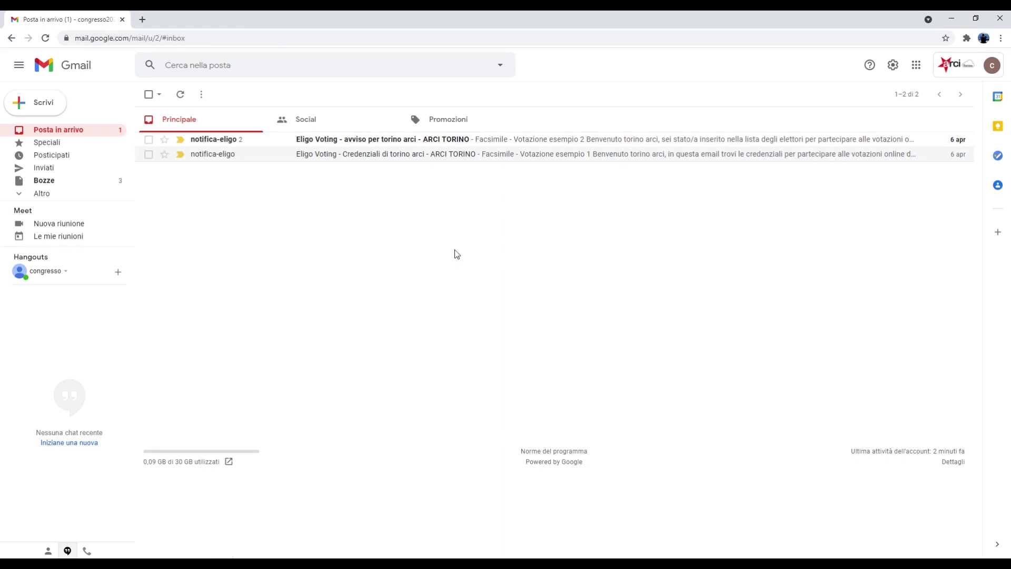
Read both messages of the 'avviso per torino arci' thread, noting the earlier-credentials line
{"action": "left_click", "coordinate": [484, 140]}
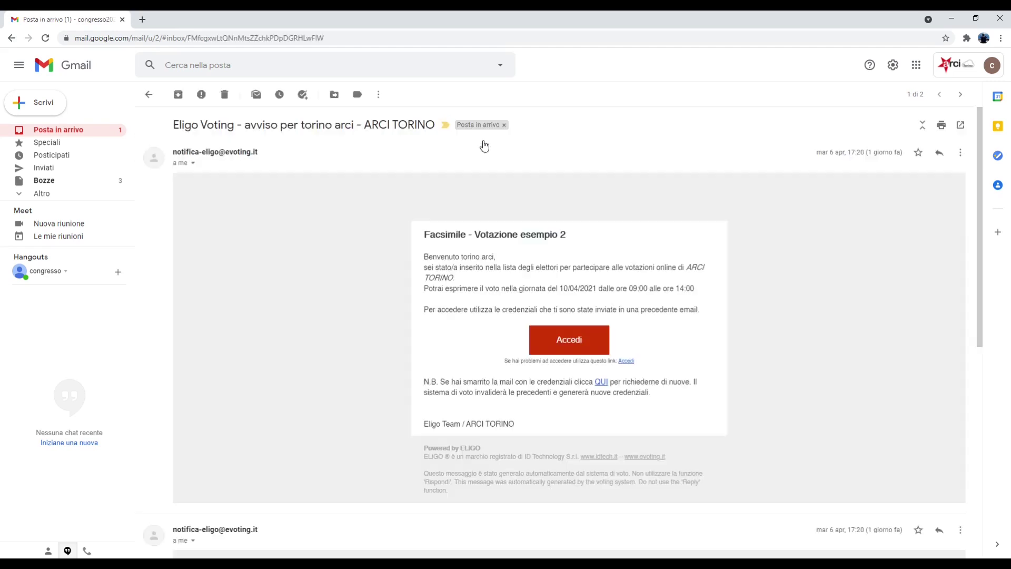
{"action": "scroll", "coordinate": [571, 242], "scroll_direction": "down", "scroll_amount": 4}
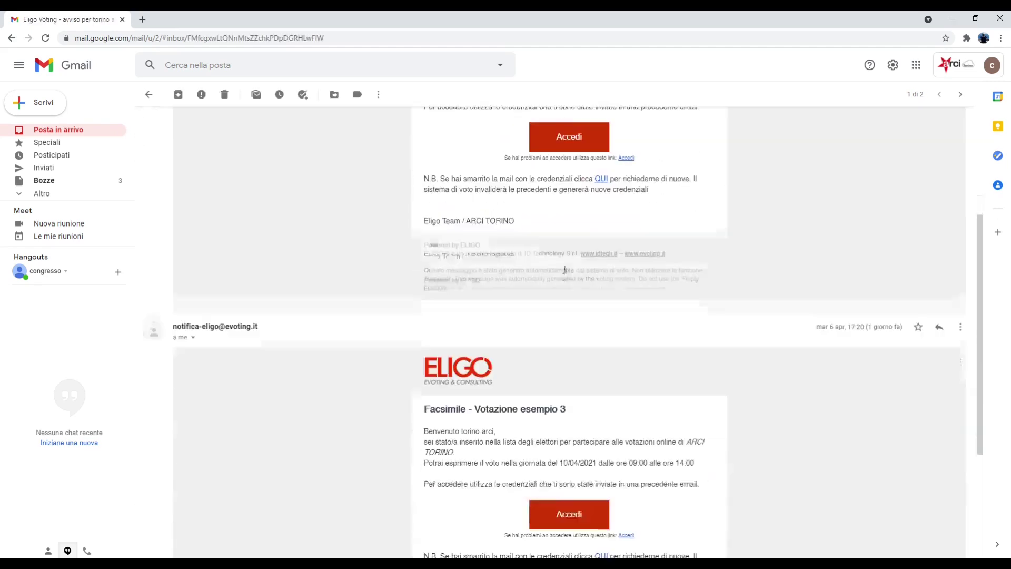
{"action": "scroll", "coordinate": [548, 284], "scroll_direction": "down", "scroll_amount": 3}
{"action": "scroll", "coordinate": [498, 313], "scroll_direction": "down", "scroll_amount": 1}
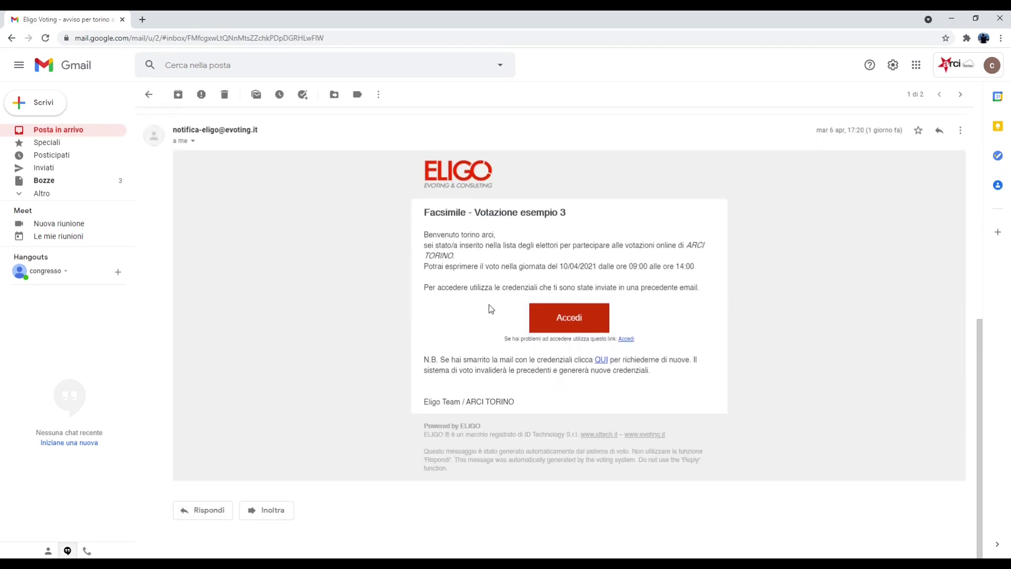
{"action": "scroll", "coordinate": [470, 321], "scroll_direction": "up", "scroll_amount": 7}
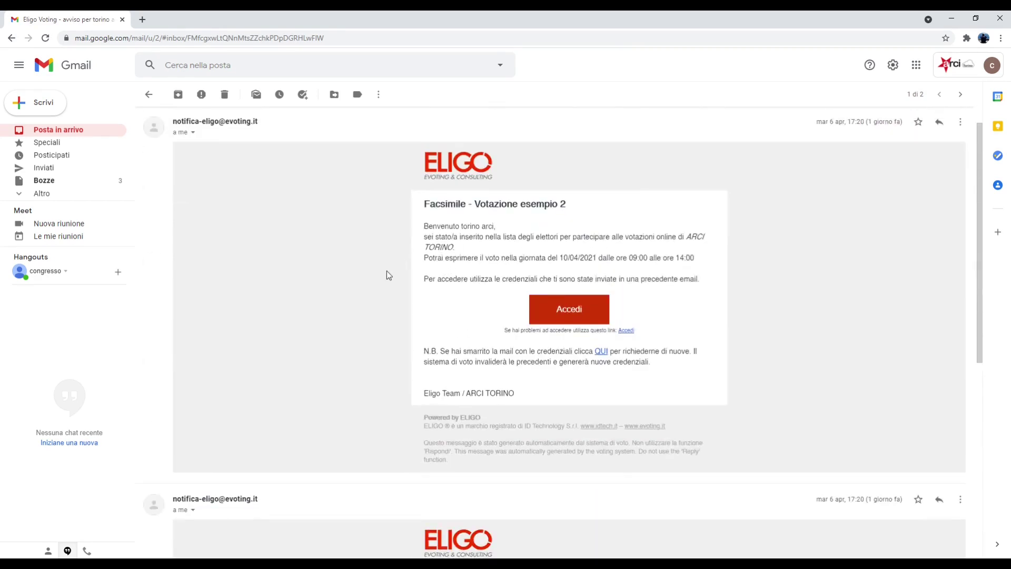
{"action": "left_click_drag", "start_coordinate": [426, 282], "coordinate": [702, 284]}
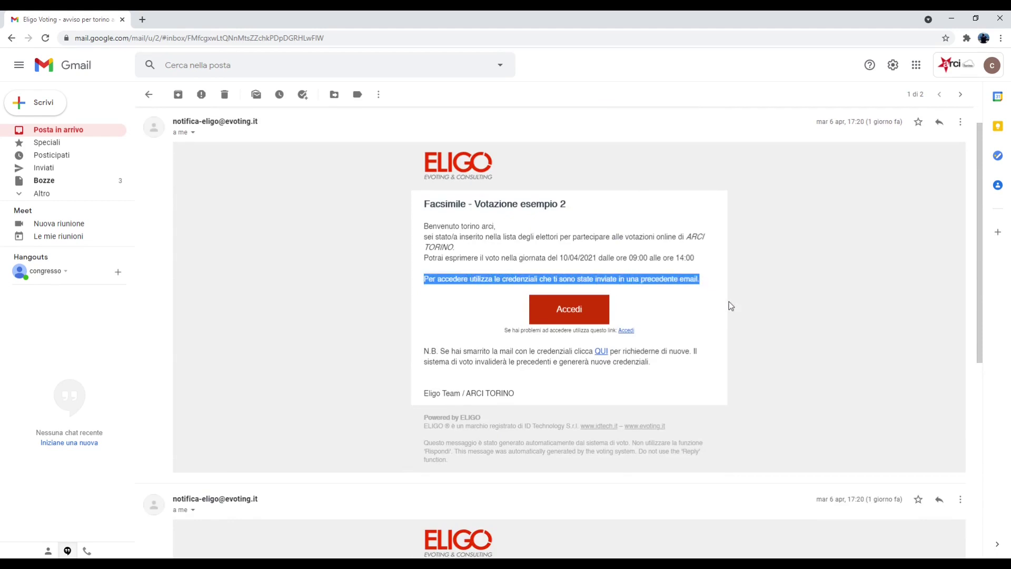
{"action": "left_click", "coordinate": [326, 306]}
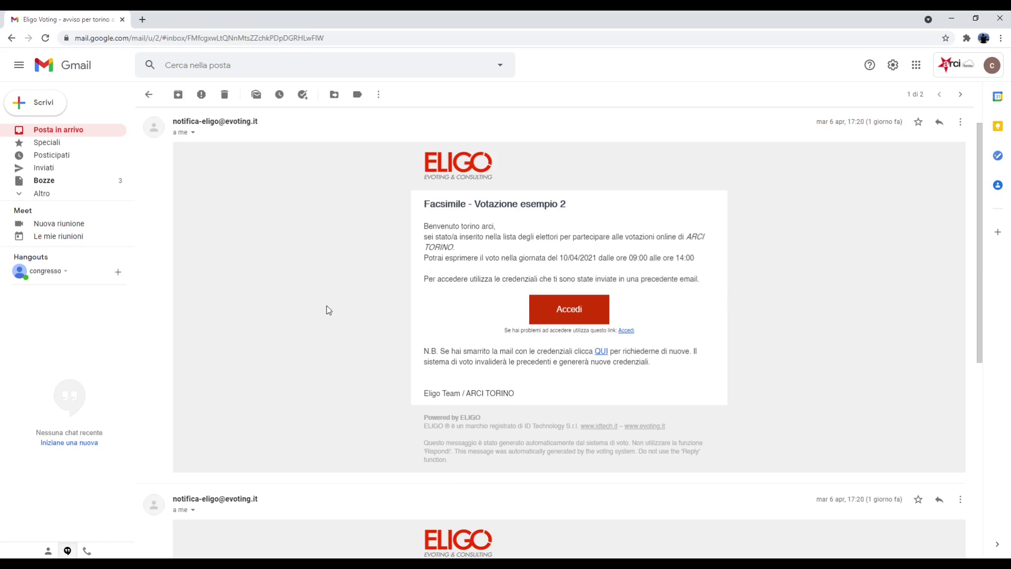
{"action": "left_click", "coordinate": [148, 94]}
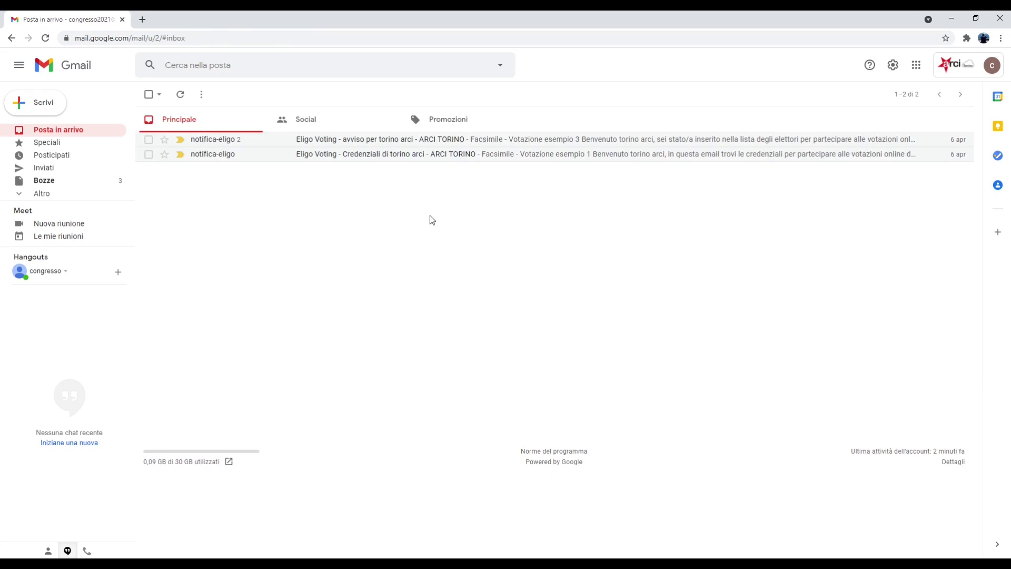
Reopen the 'Credenziali di torino arci' email and follow its link to the Eligo login page
{"action": "left_click", "coordinate": [464, 157]}
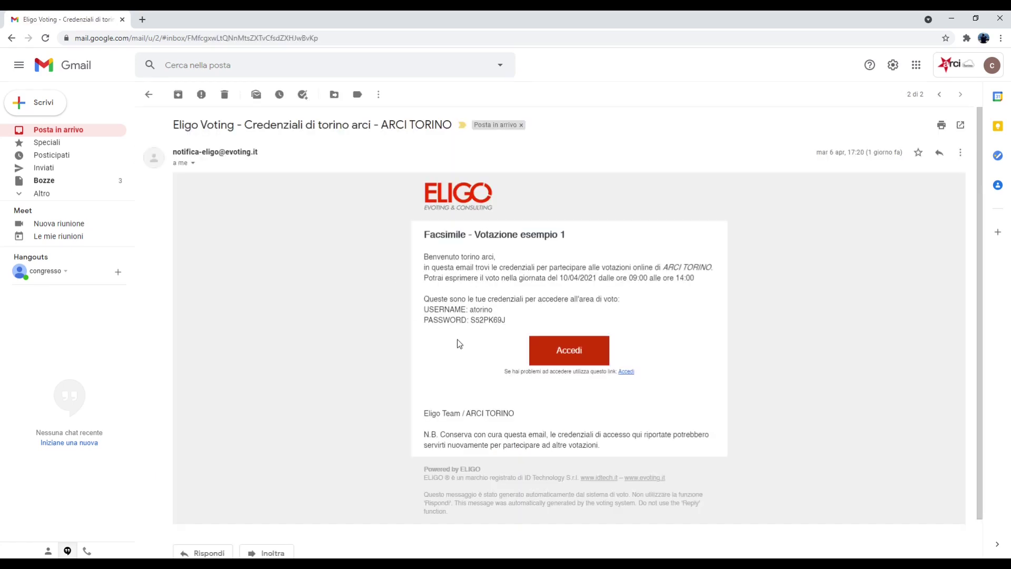
{"action": "left_click", "coordinate": [150, 96]}
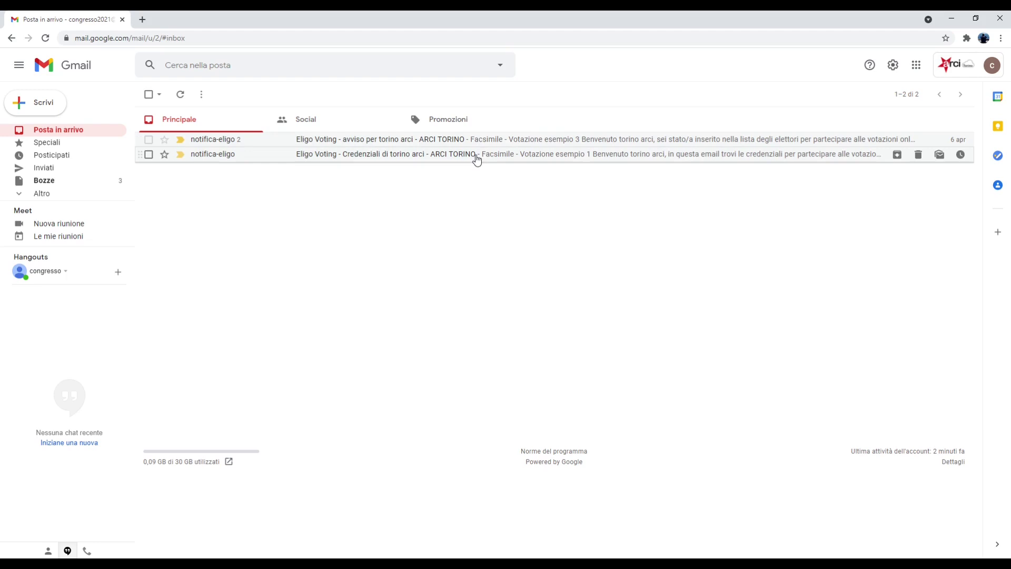
{"action": "left_click", "coordinate": [477, 155]}
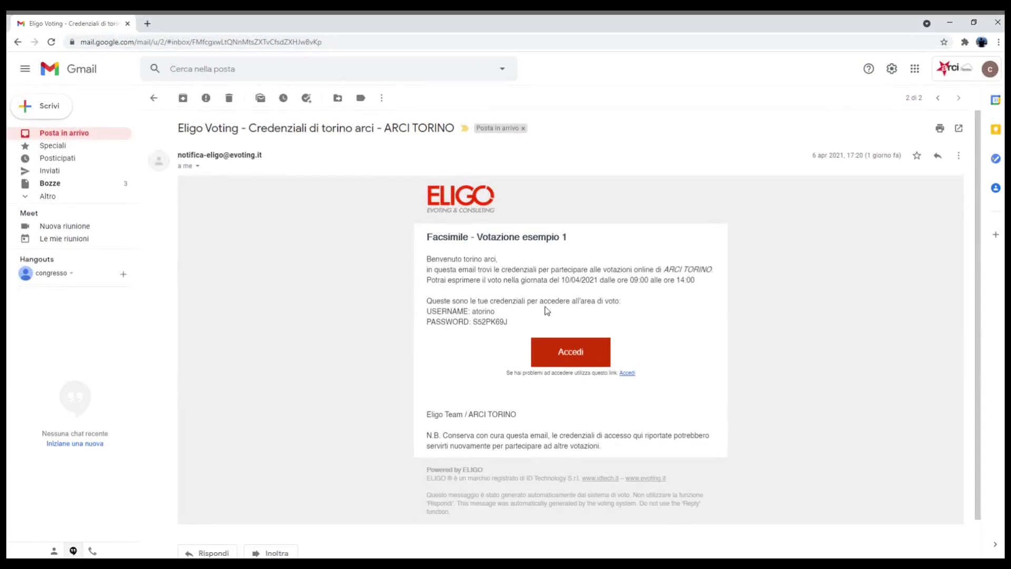
{"action": "left_click", "coordinate": [577, 358]}
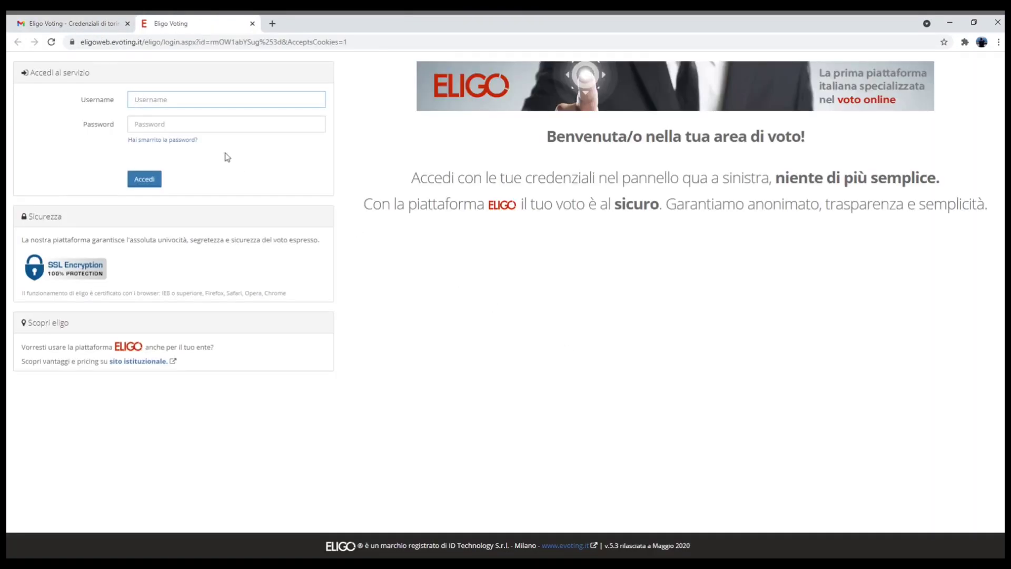
Sign in to Eligo with the pasted username and password, then enter the SMS PIN
{"action": "key", "text": "ctrl+v"}
{"action": "left_click", "coordinate": [154, 127]}
{"action": "key", "text": "ctrl+v"}
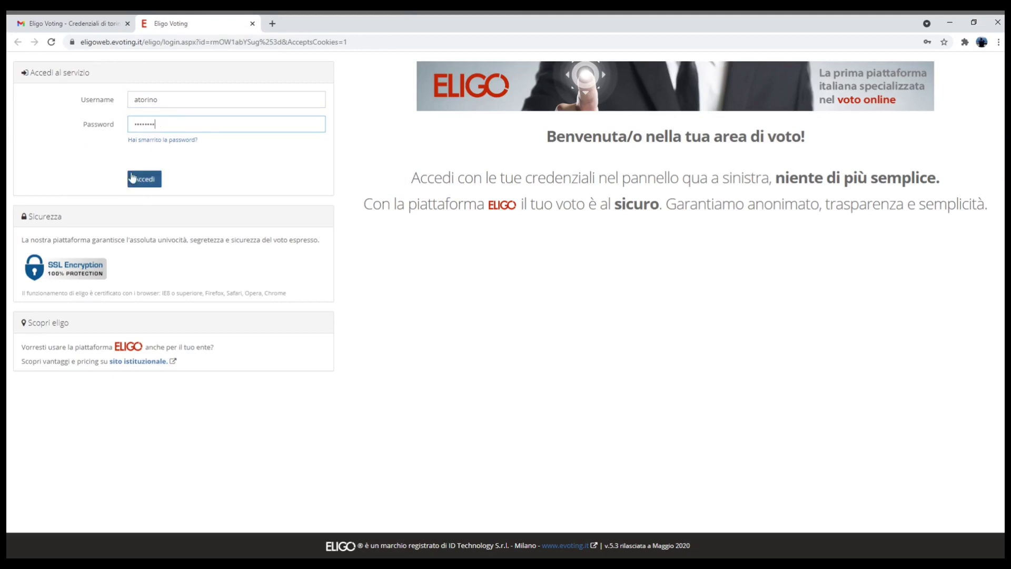
{"action": "left_click", "coordinate": [138, 180]}
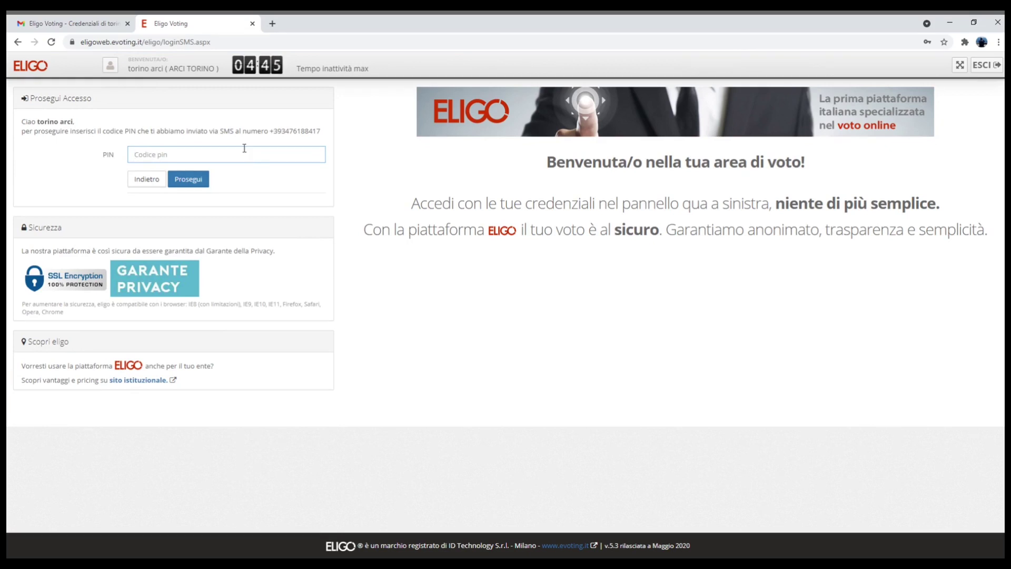
{"action": "left_click", "coordinate": [185, 180]}
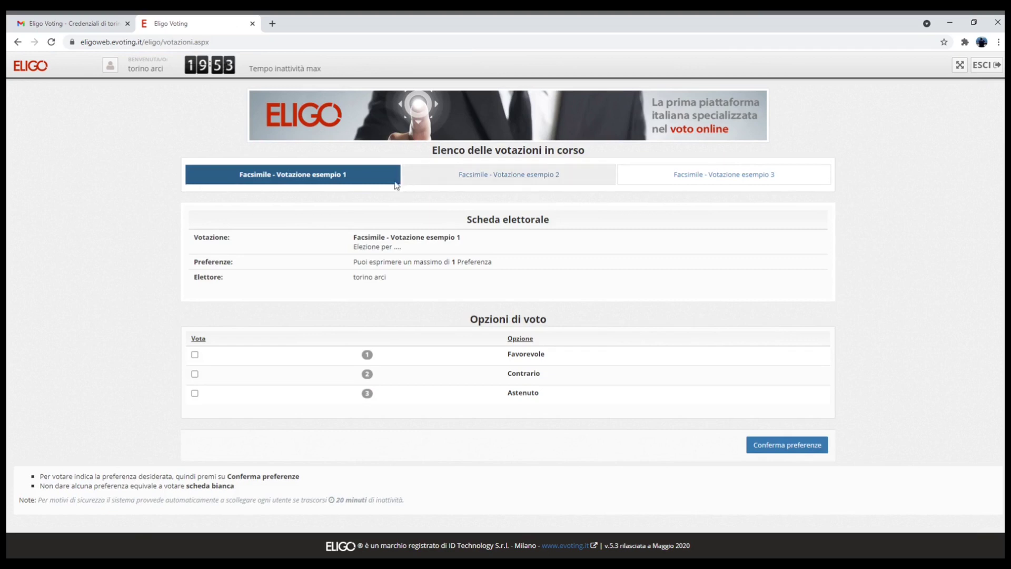
{"action": "left_click", "coordinate": [456, 176]}
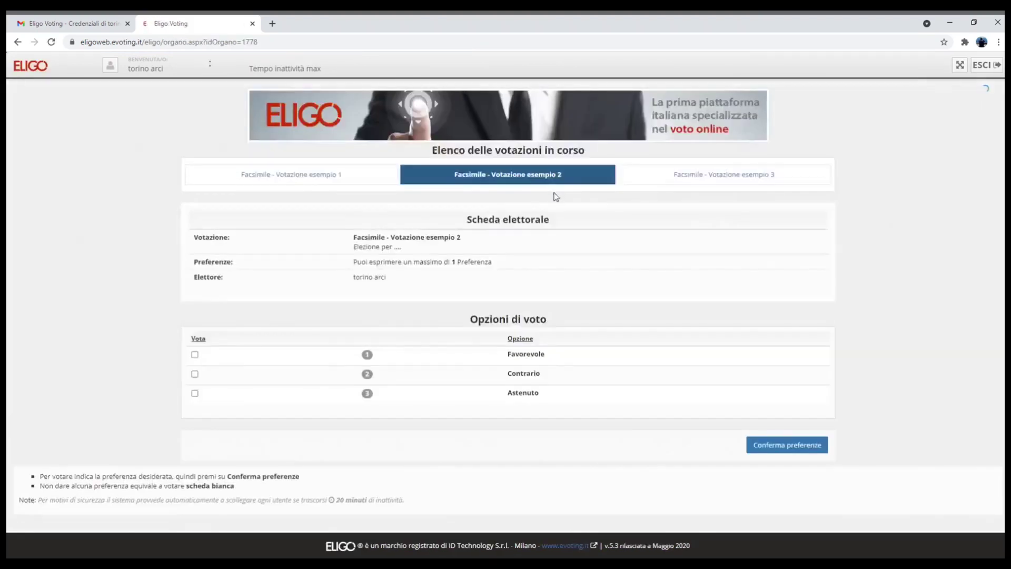
{"action": "left_click", "coordinate": [689, 181]}
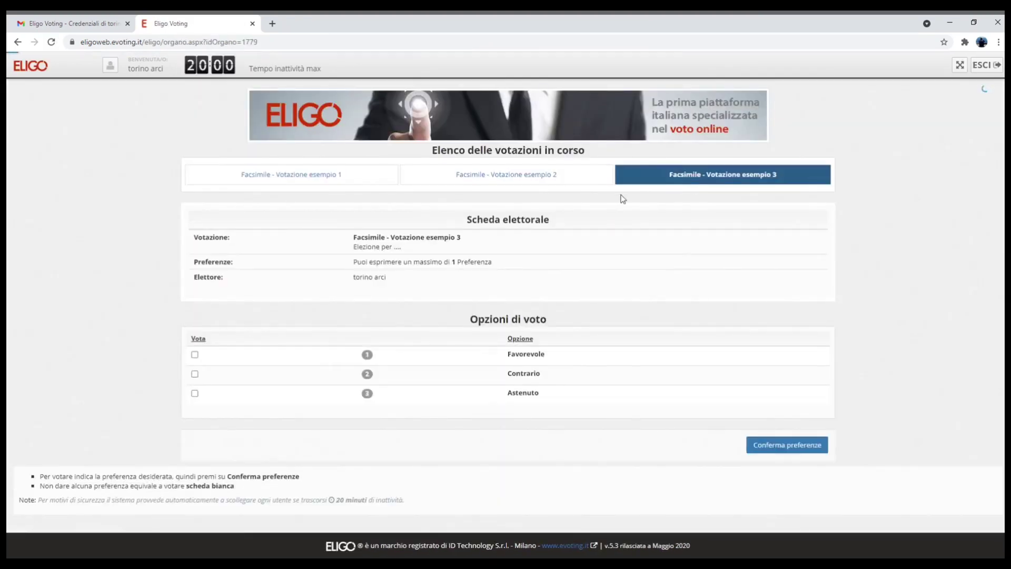
{"action": "left_click", "coordinate": [513, 177]}
{"action": "left_click", "coordinate": [337, 182]}
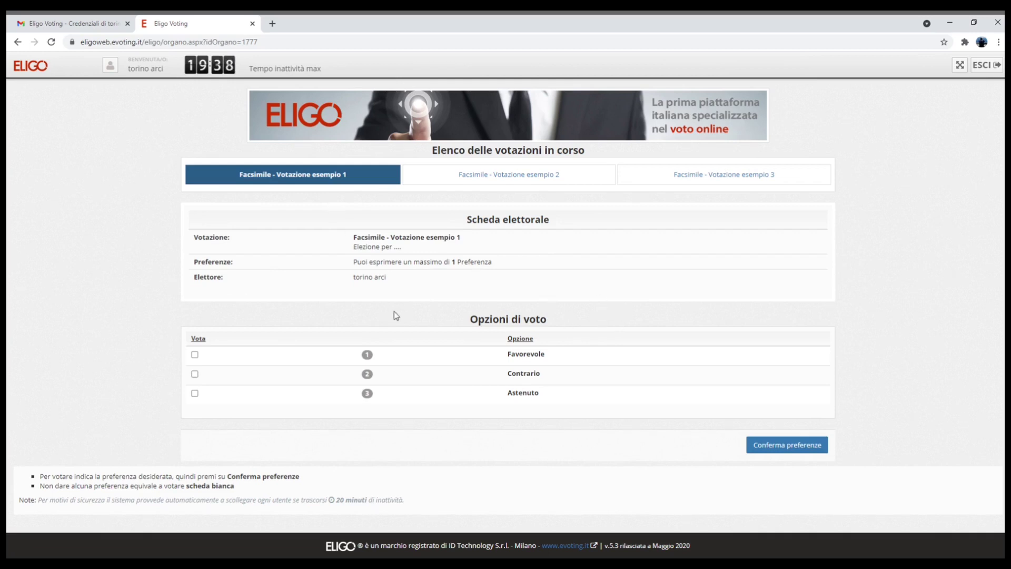
Vote Favorevole on Votazione esempio 1, register it, and choose email confirmation
{"action": "left_click", "coordinate": [194, 355]}
{"action": "left_click", "coordinate": [770, 445]}
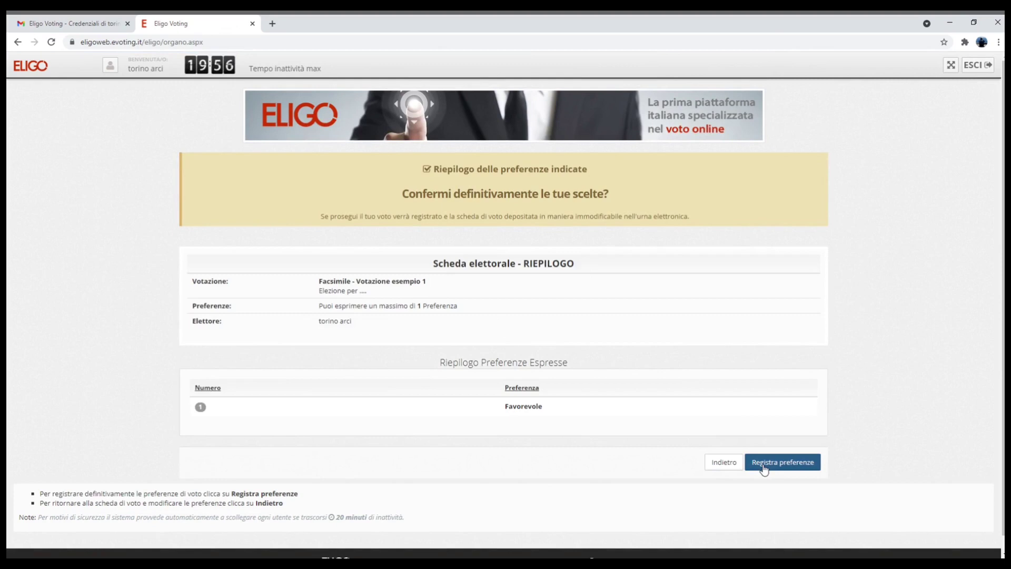
{"action": "left_click", "coordinate": [763, 466]}
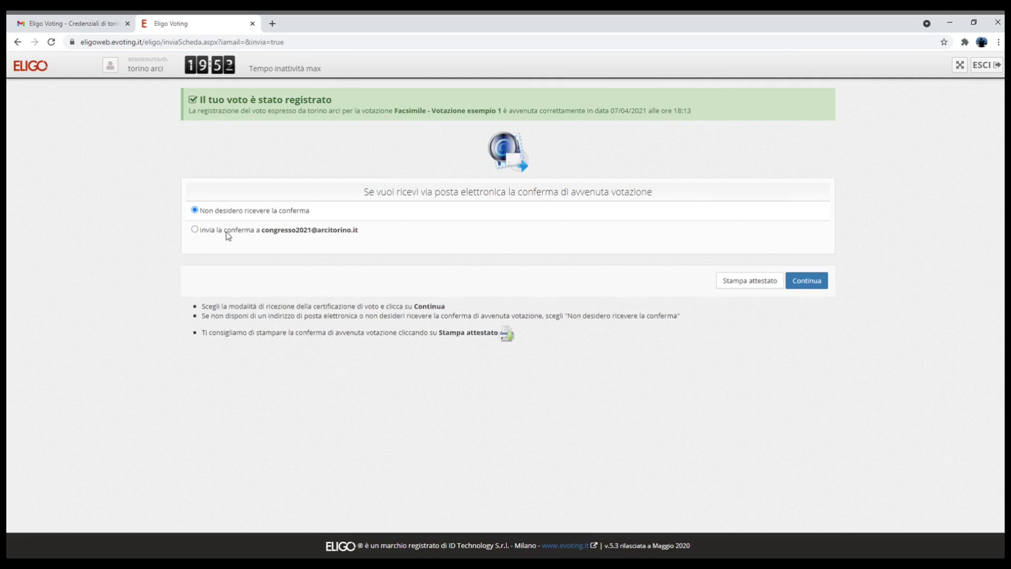
{"action": "left_click", "coordinate": [195, 229]}
{"action": "left_click", "coordinate": [805, 284]}
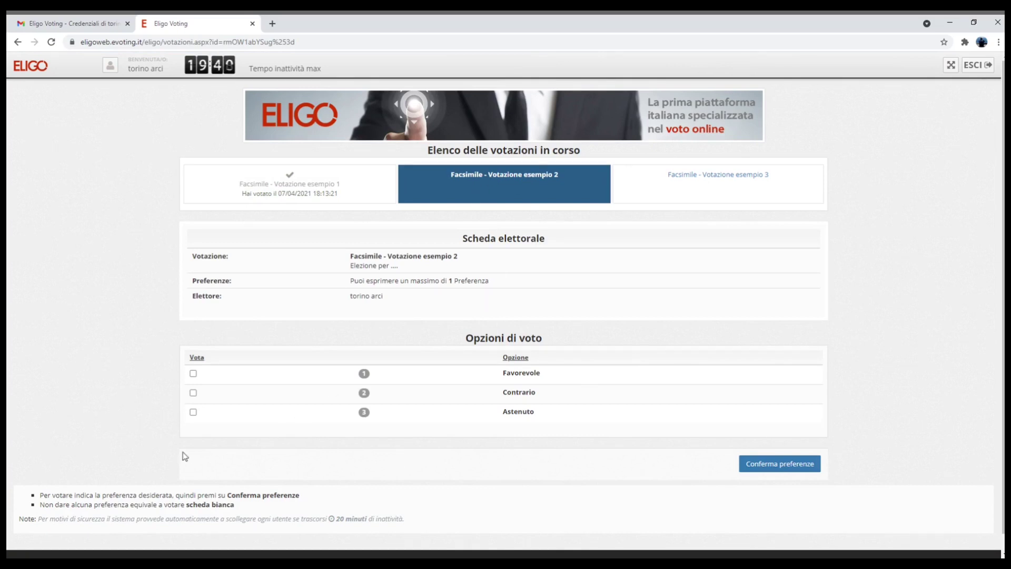
Vote Contrario on Votazione esempio 2, register it, and choose 'Invia la conferma a…'
{"action": "left_click", "coordinate": [192, 394]}
{"action": "left_click", "coordinate": [783, 463]}
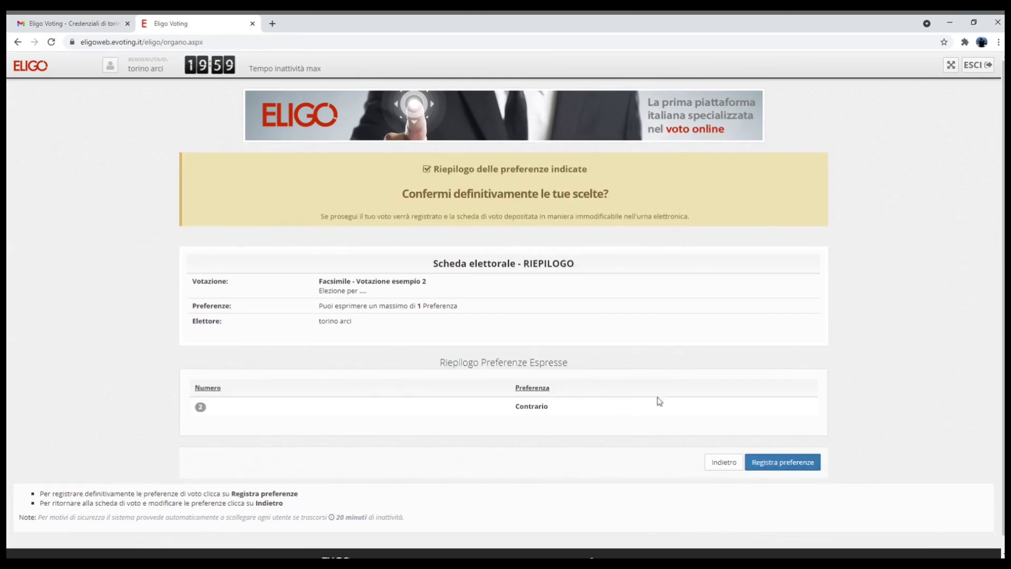
{"action": "left_click", "coordinate": [783, 462]}
{"action": "left_click", "coordinate": [194, 230]}
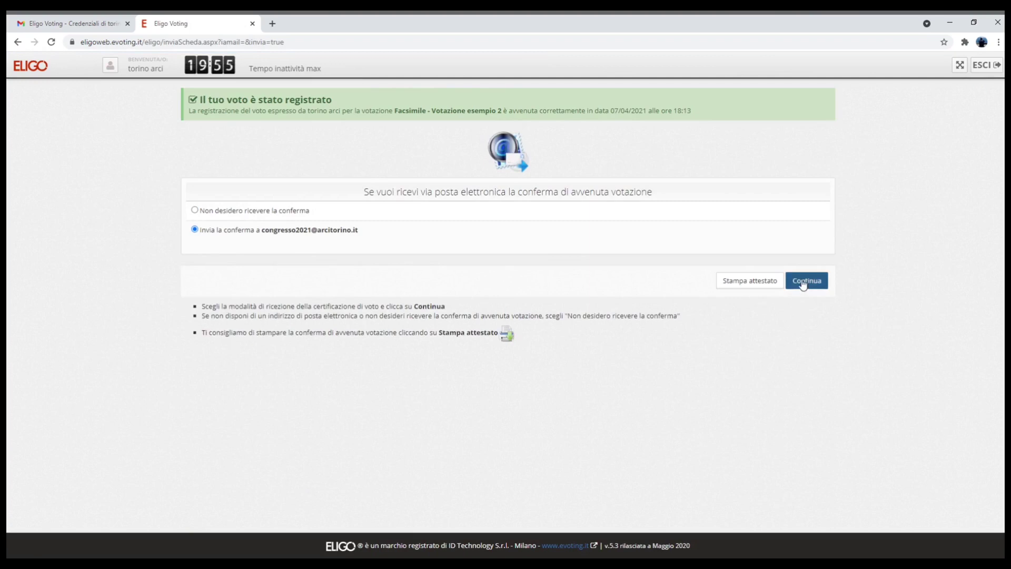
Vote Astenuto on Votazione esempio 3, register it, and choose 'Invia la conferma a…'
{"action": "left_click", "coordinate": [803, 284]}
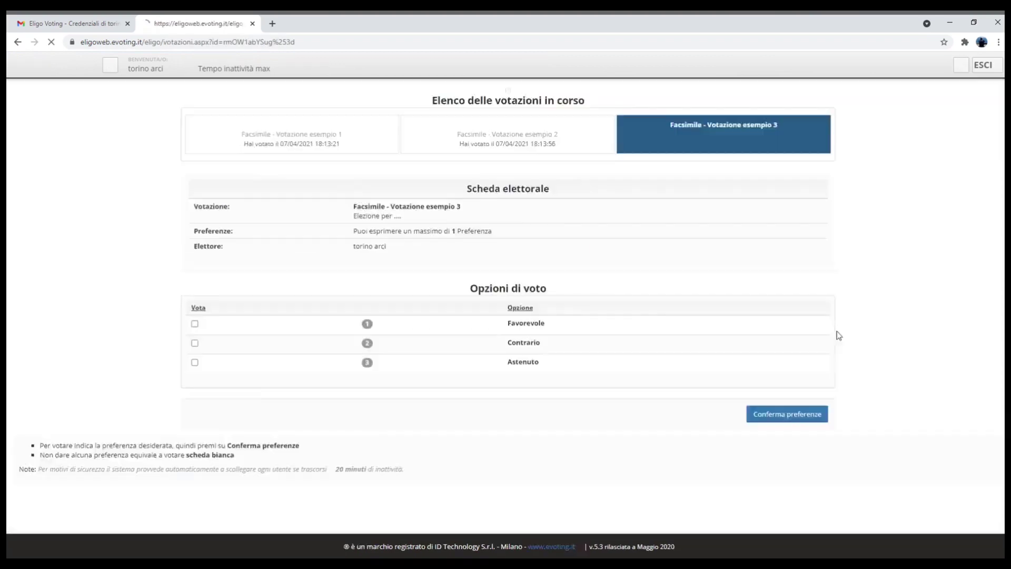
{"action": "left_click", "coordinate": [193, 412]}
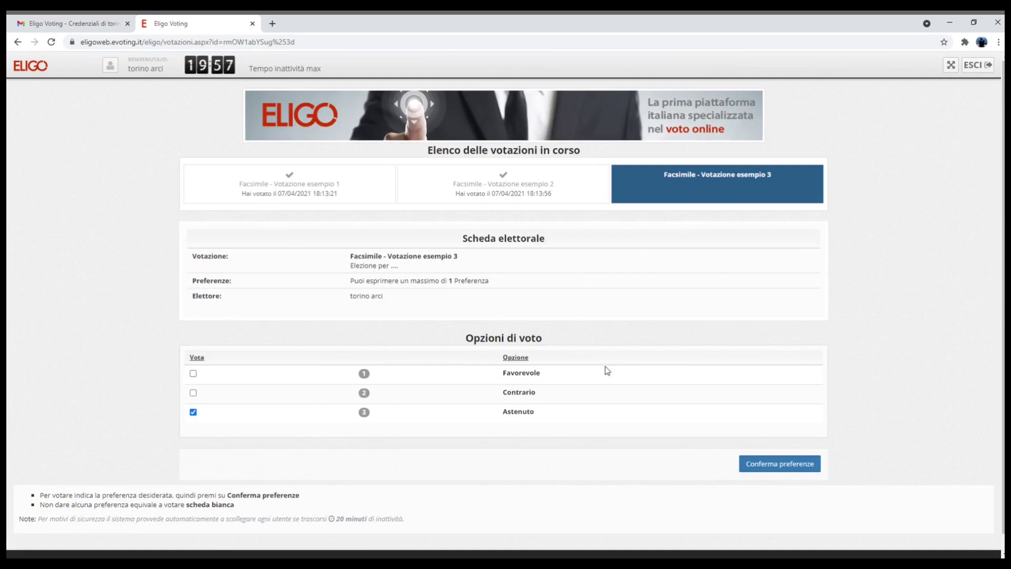
{"action": "left_click", "coordinate": [790, 470]}
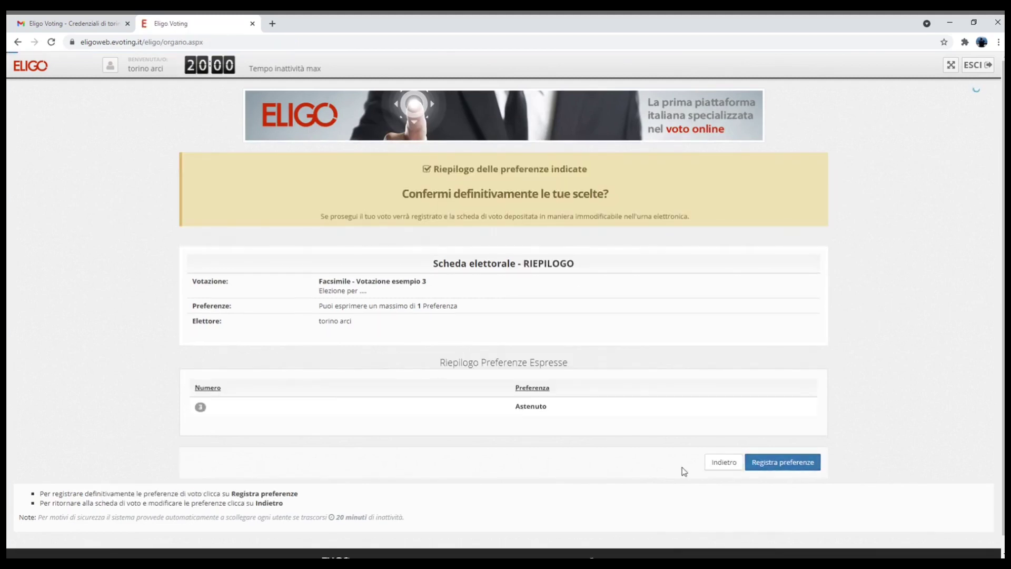
{"action": "left_click", "coordinate": [780, 463]}
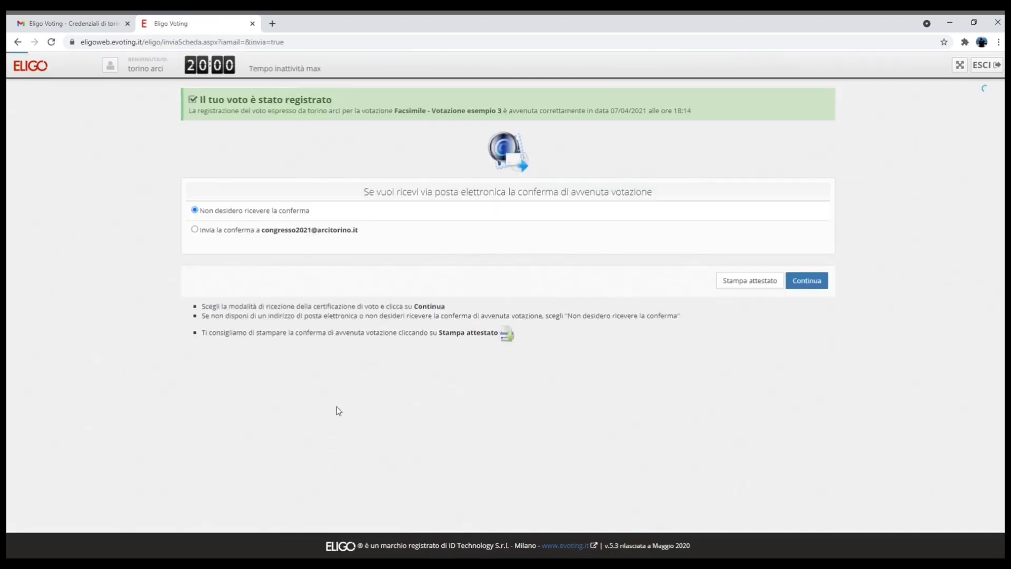
{"action": "left_click", "coordinate": [194, 229]}
Reach the Eligo thank-you page, then return to the Gmail tab
{"action": "left_click", "coordinate": [806, 284]}
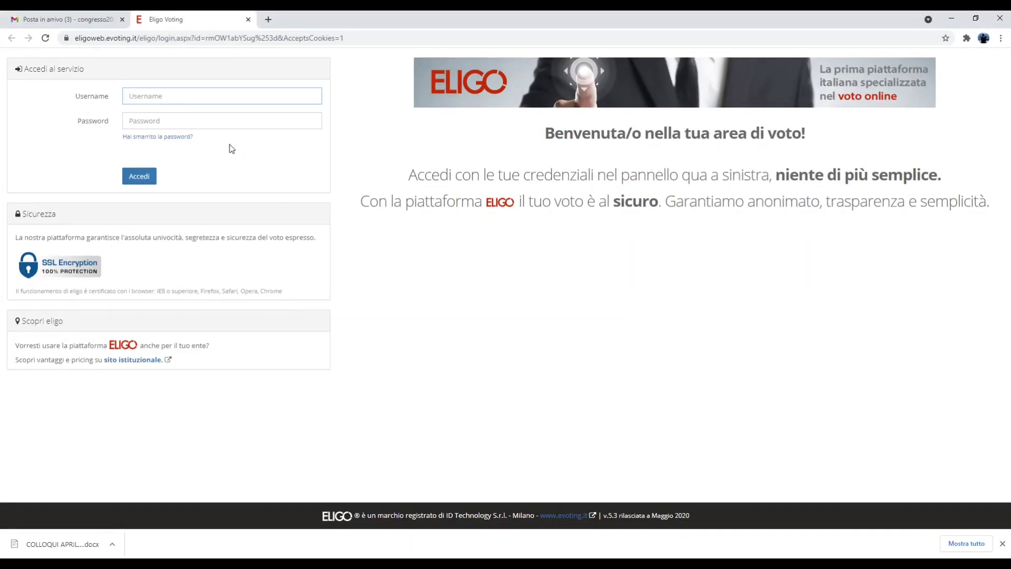
{"action": "left_click", "coordinate": [83, 20]}
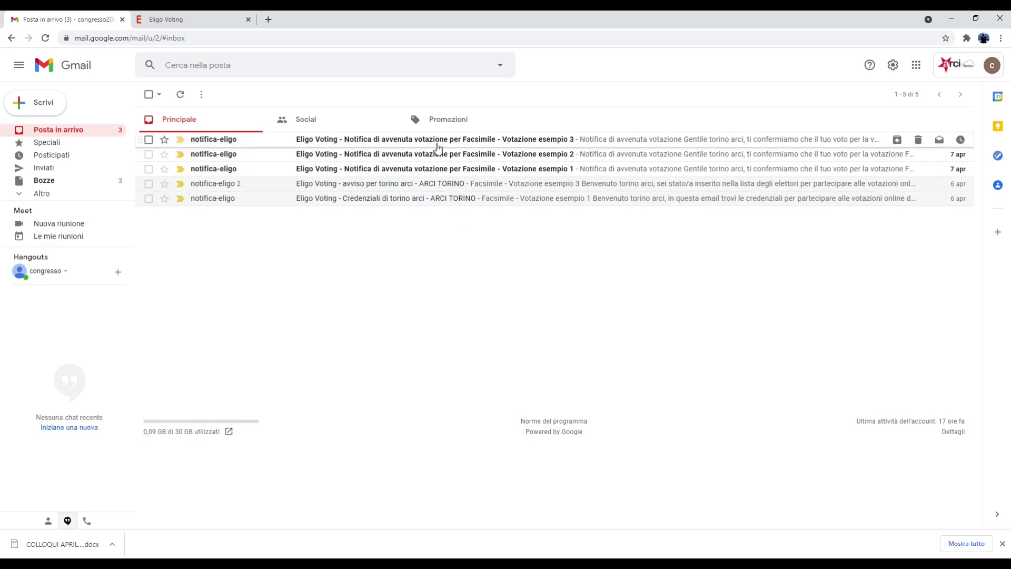
Read the 'Notifica di avvenuta votazione' email for esempio 1, then go back to the inbox
{"action": "left_click", "coordinate": [435, 172]}
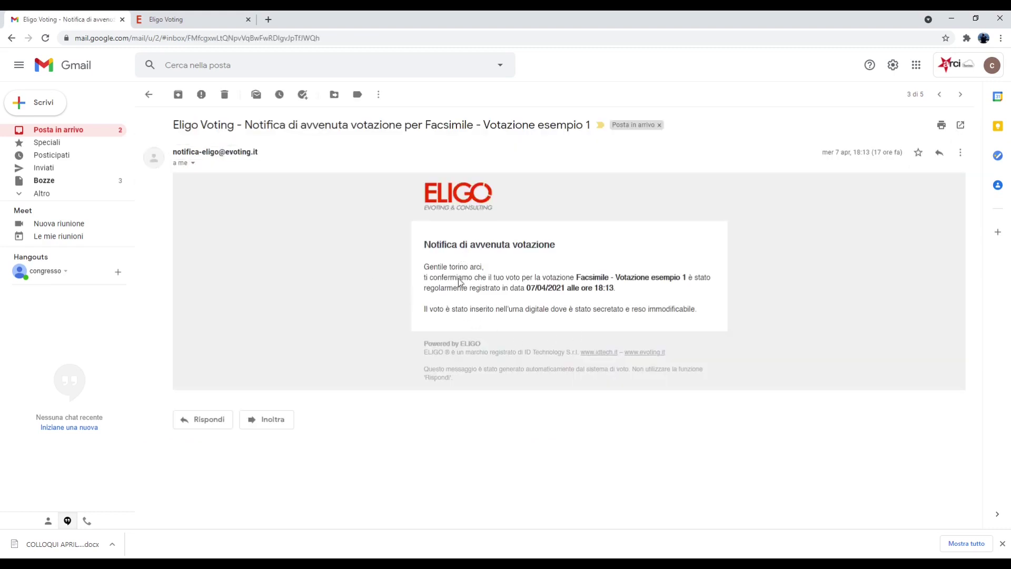
{"action": "left_click", "coordinate": [150, 95]}
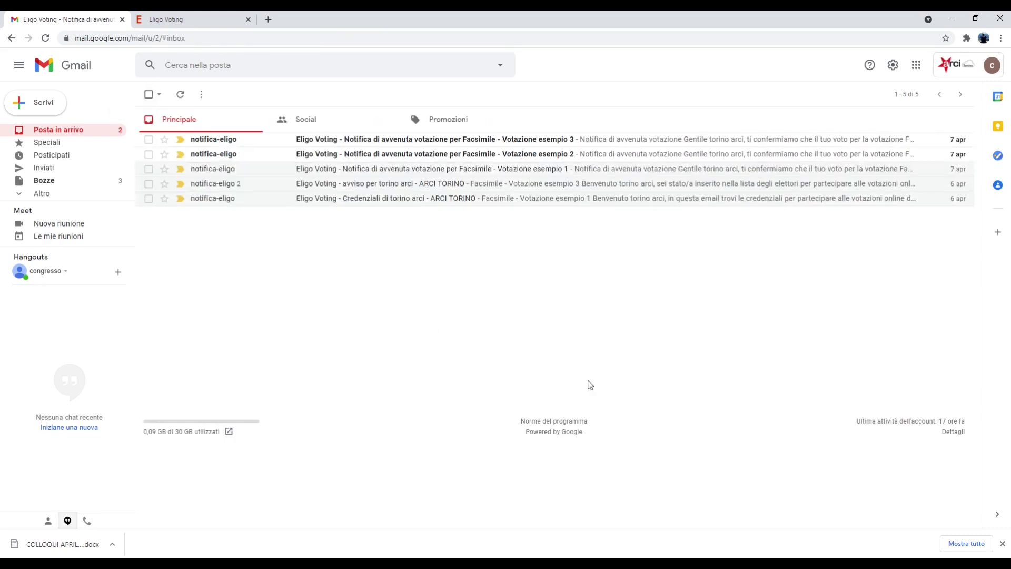